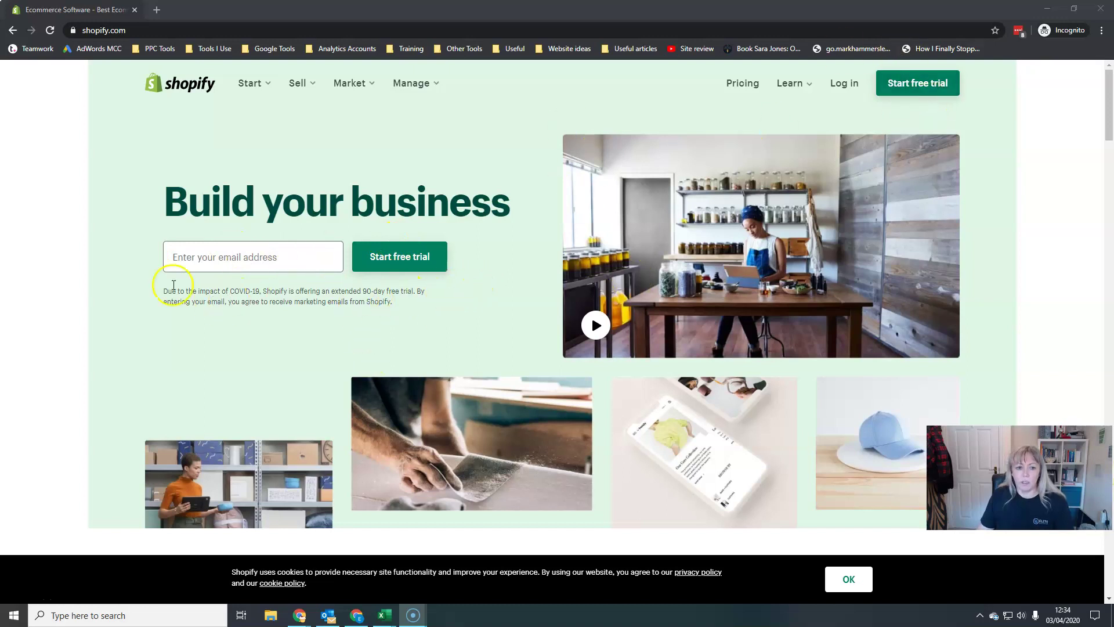
# Start a free Shopify trial from the shopify.com home page.
pyautogui.click(918, 83)
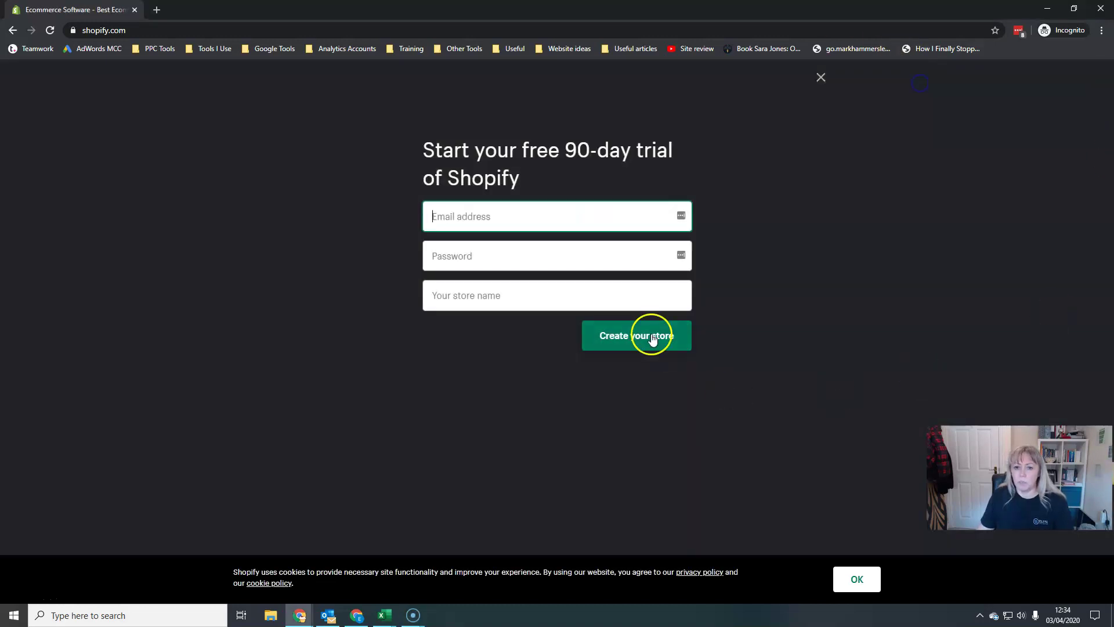
# Enter the account e-mail address and a password in the trial signup form.
pyautogui.write('ASA')
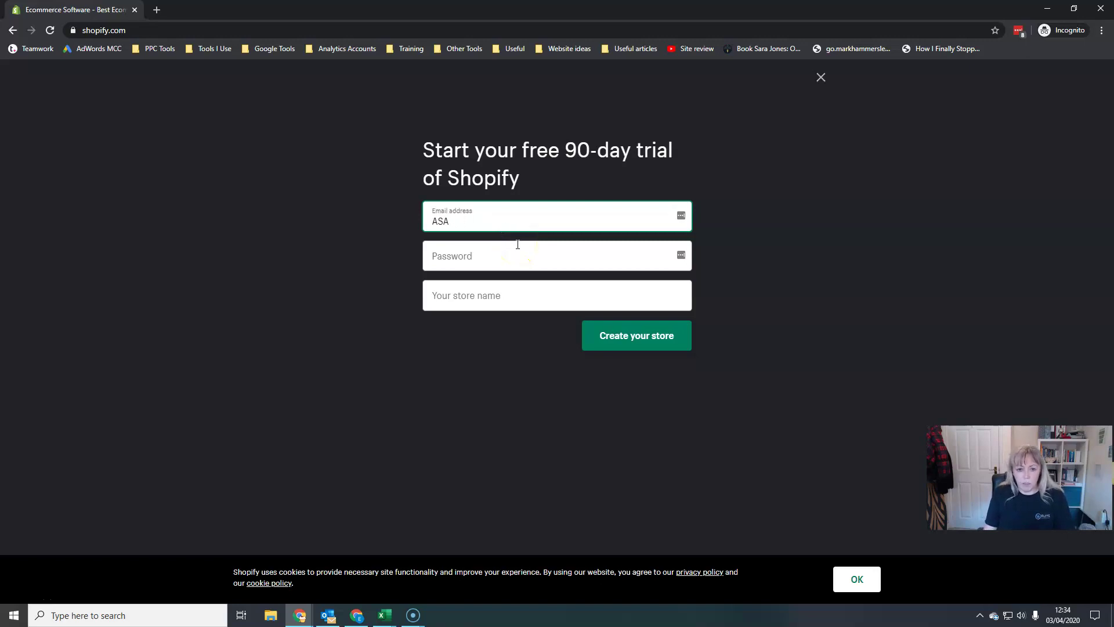
pyautogui.press('BackSpace')
pyautogui.press('BackSpace')
pyautogui.press('BackSpace')
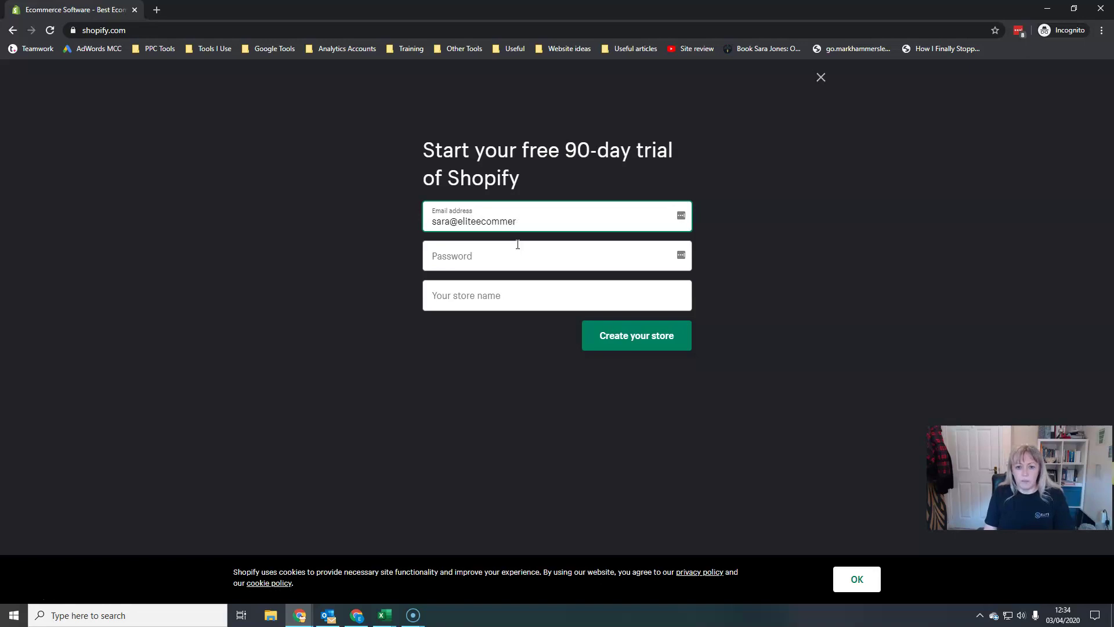
pyautogui.click(518, 244)
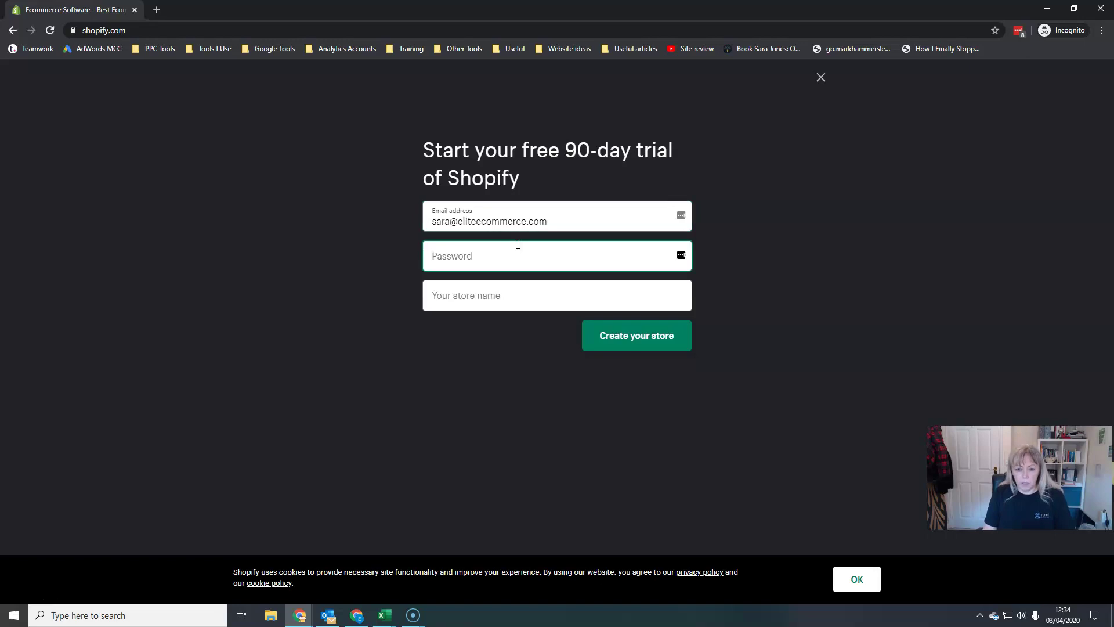
pyautogui.write('••')
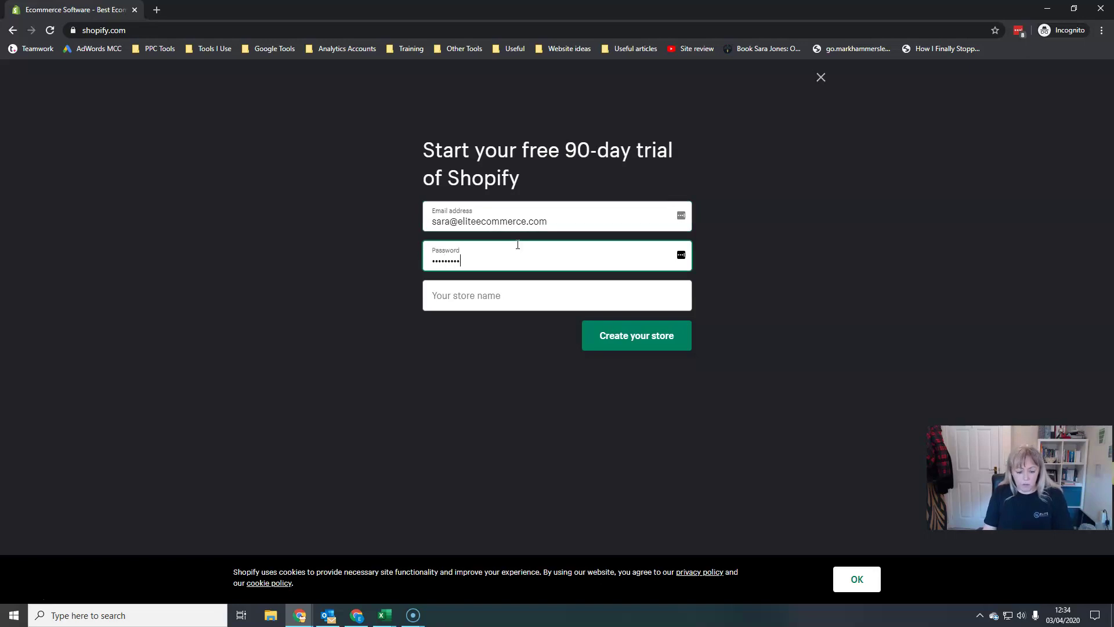
# Name the store 'Elite eCommerce Marketing' and create it.
pyautogui.click(494, 295)
pyautogui.write('Elite eCommerce')
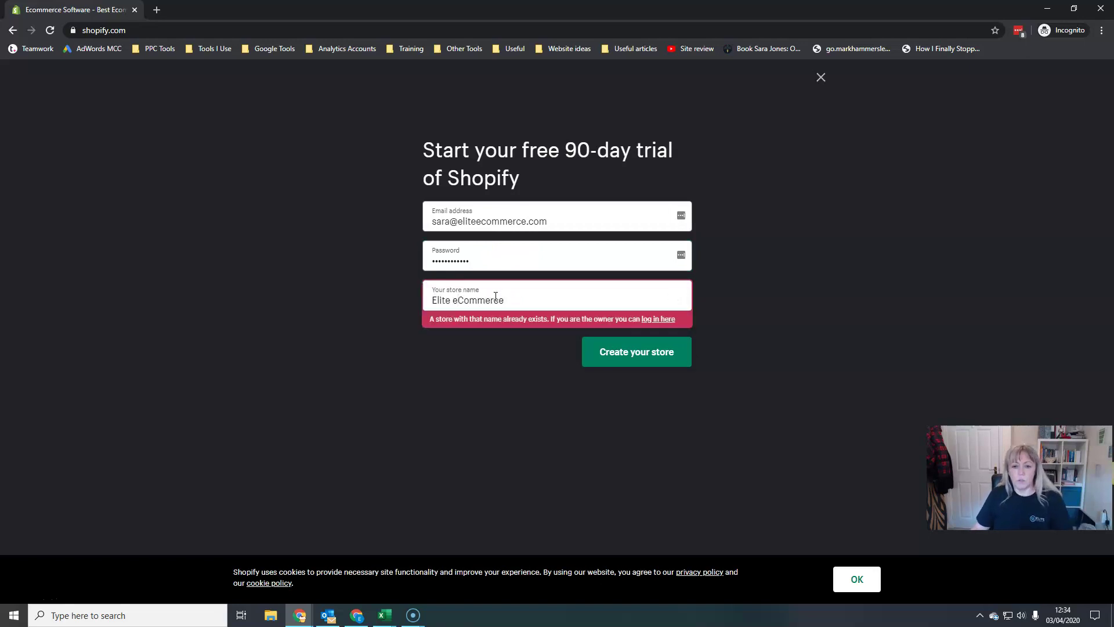
pyautogui.click(524, 295)
pyautogui.write('eCommerce ')
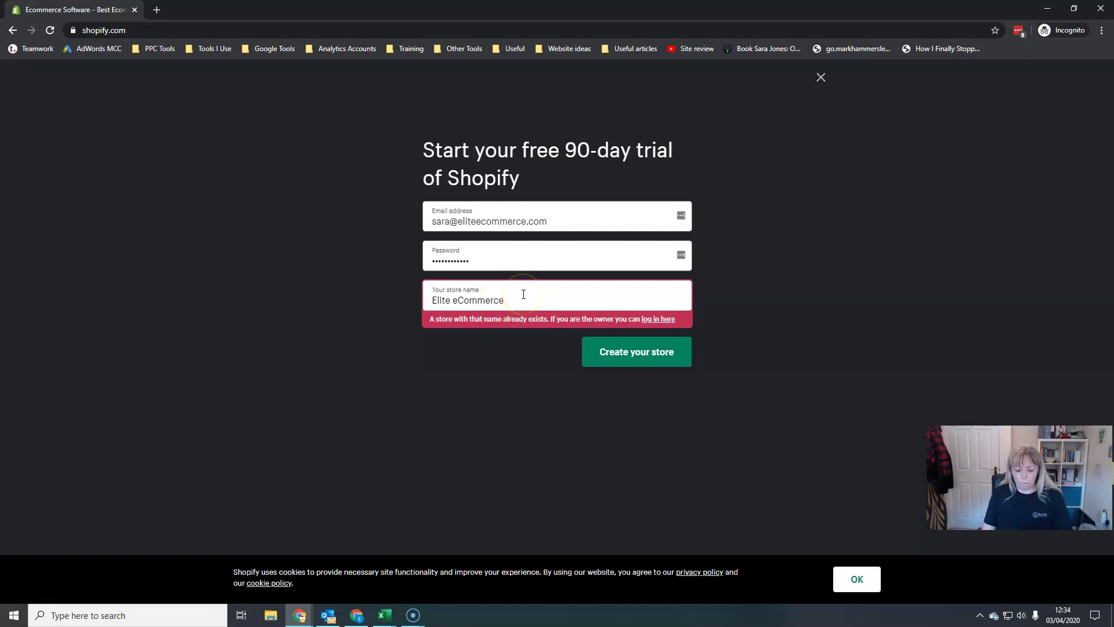
pyautogui.write('marketing')
pyautogui.click(512, 300)
pyautogui.press('BackSpace')
pyautogui.write('M')
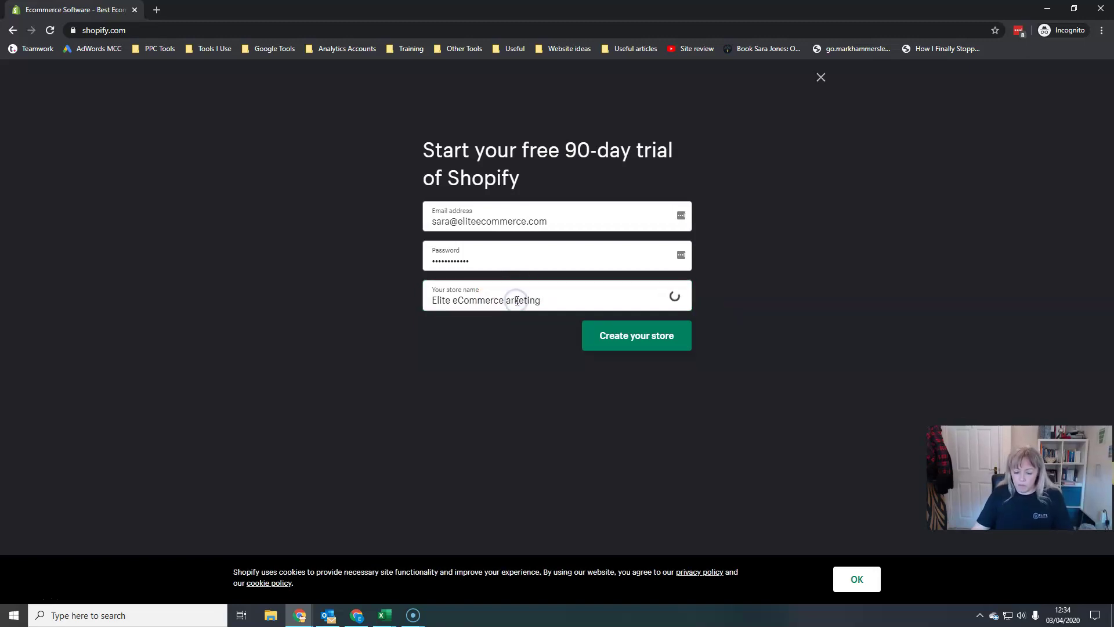
pyautogui.click(610, 337)
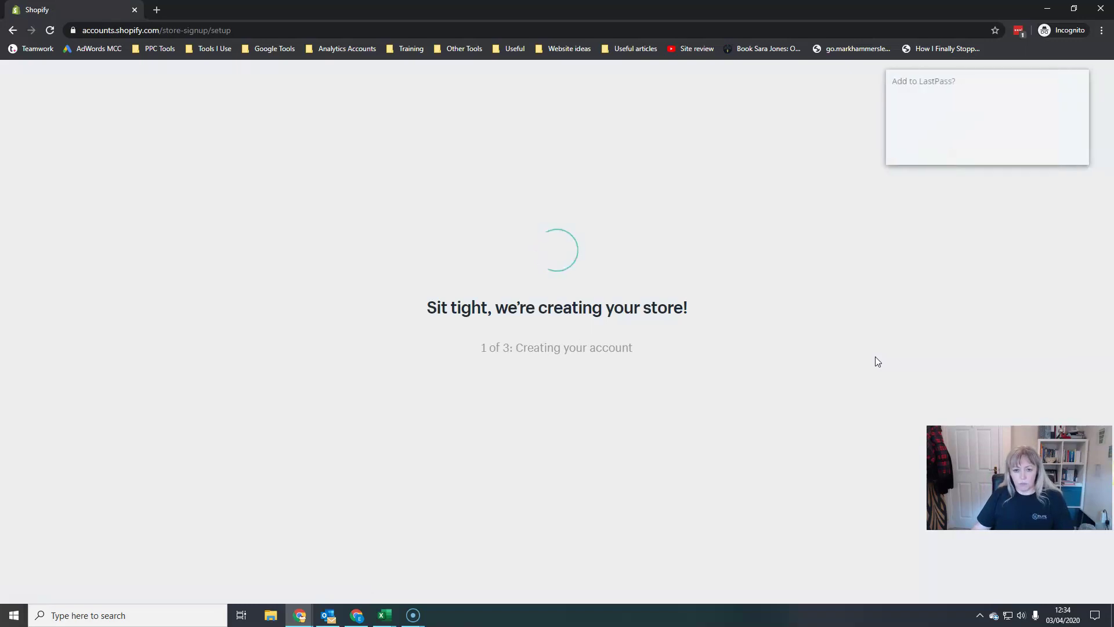
# Decline LastPass's offer to save the password and wait for the store to finish being created.
pyautogui.click(1019, 154)
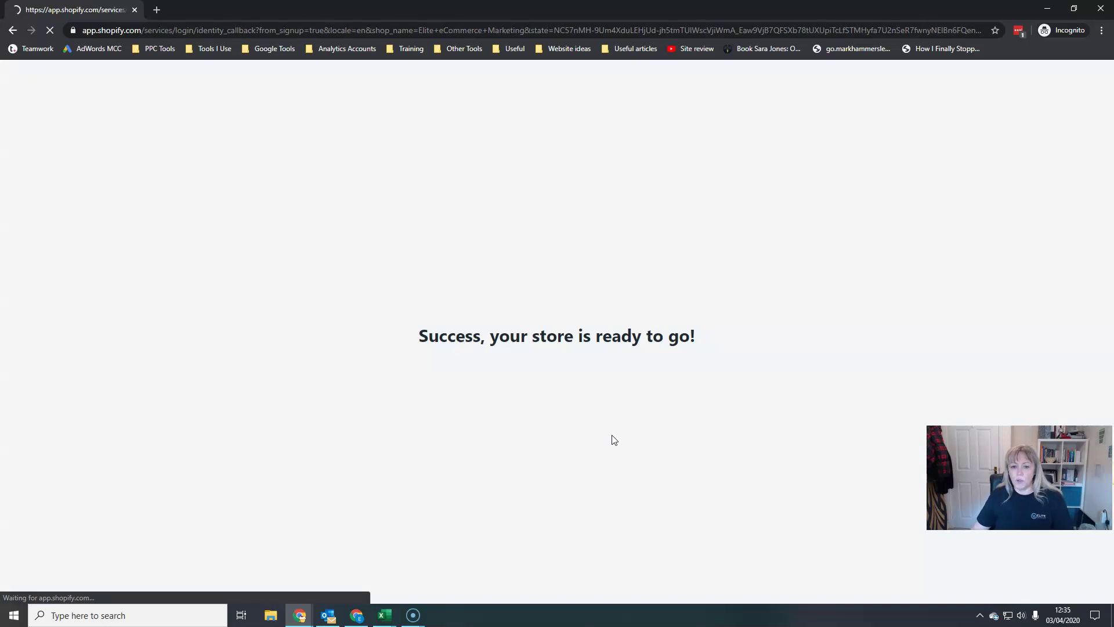
pyautogui.click(611, 140)
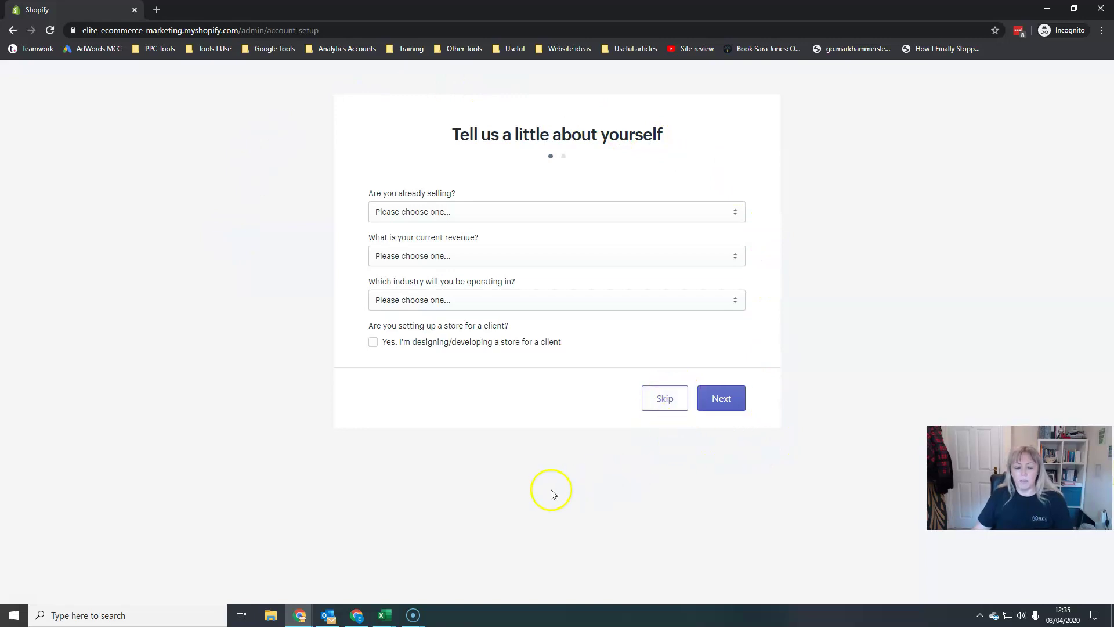
# Skip the already-selling, revenue and industry questions, then continue to the business address step.
pyautogui.click(732, 214)
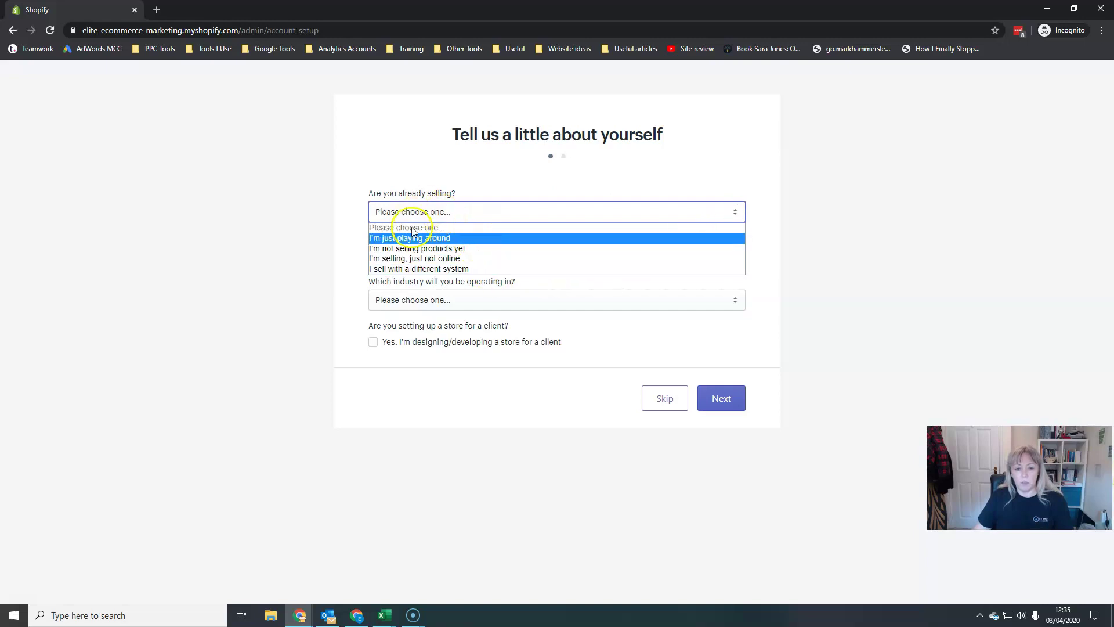
pyautogui.click(772, 258)
pyautogui.click(448, 255)
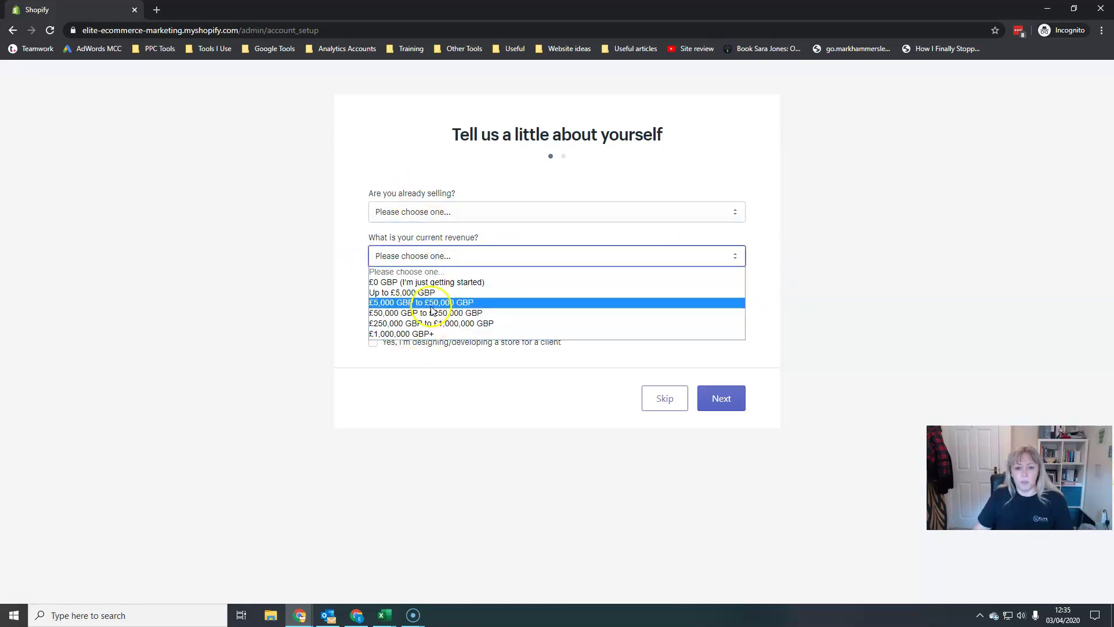
pyautogui.click(775, 237)
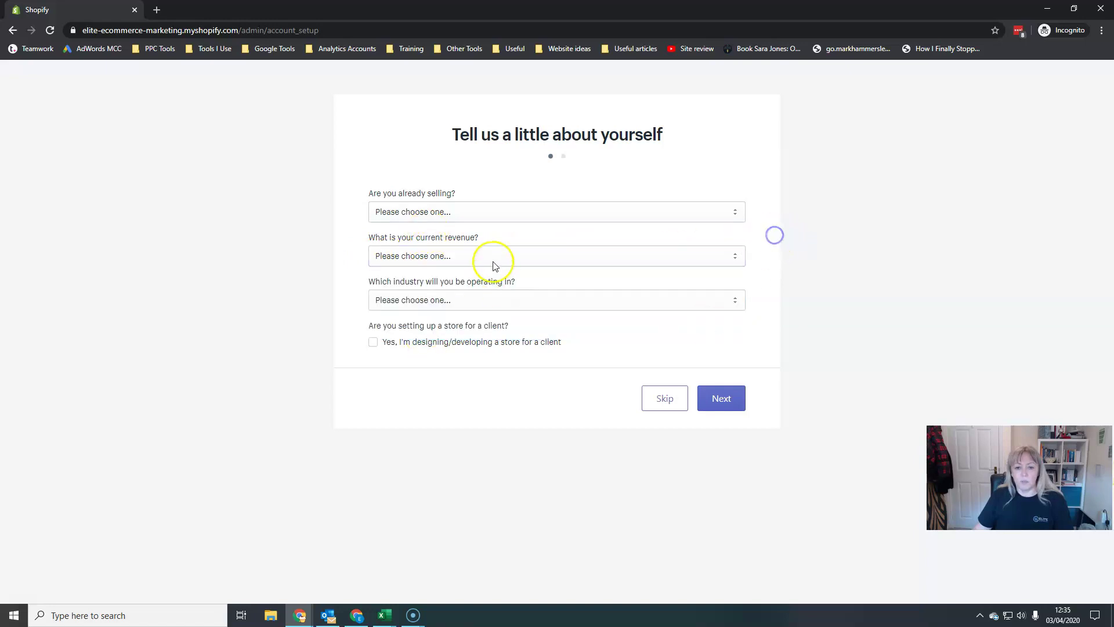
pyautogui.click(436, 302)
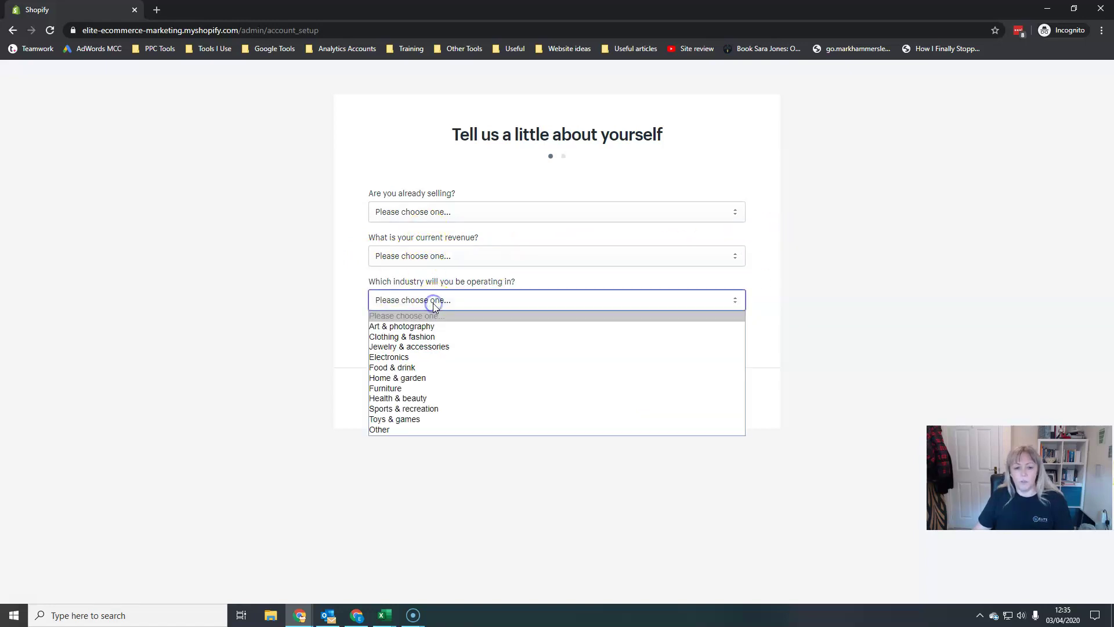
pyautogui.click(761, 274)
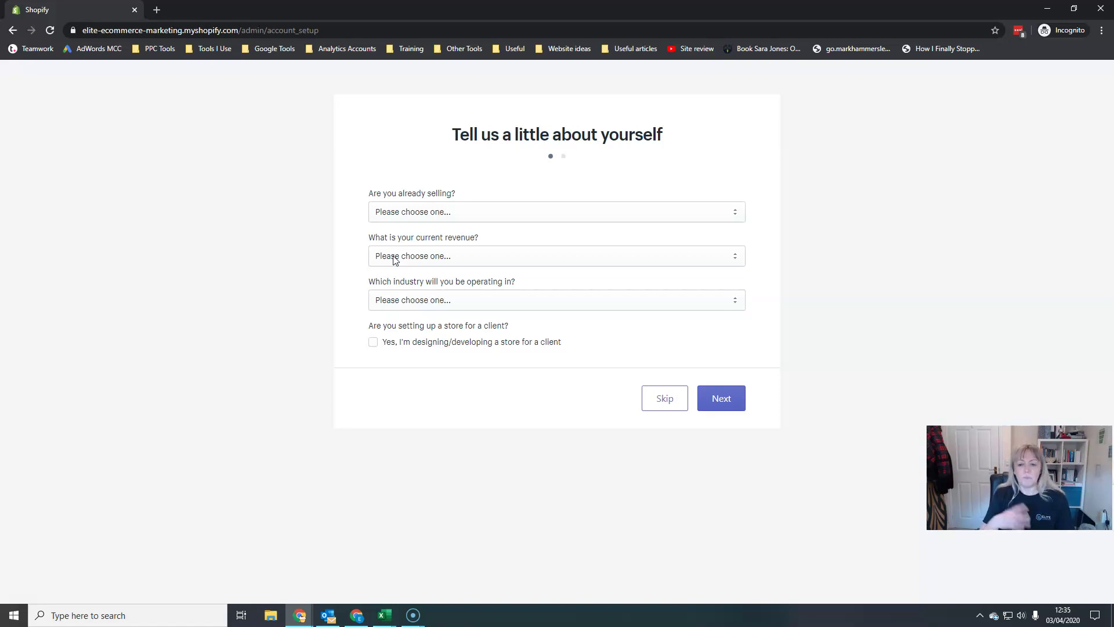
pyautogui.click(734, 398)
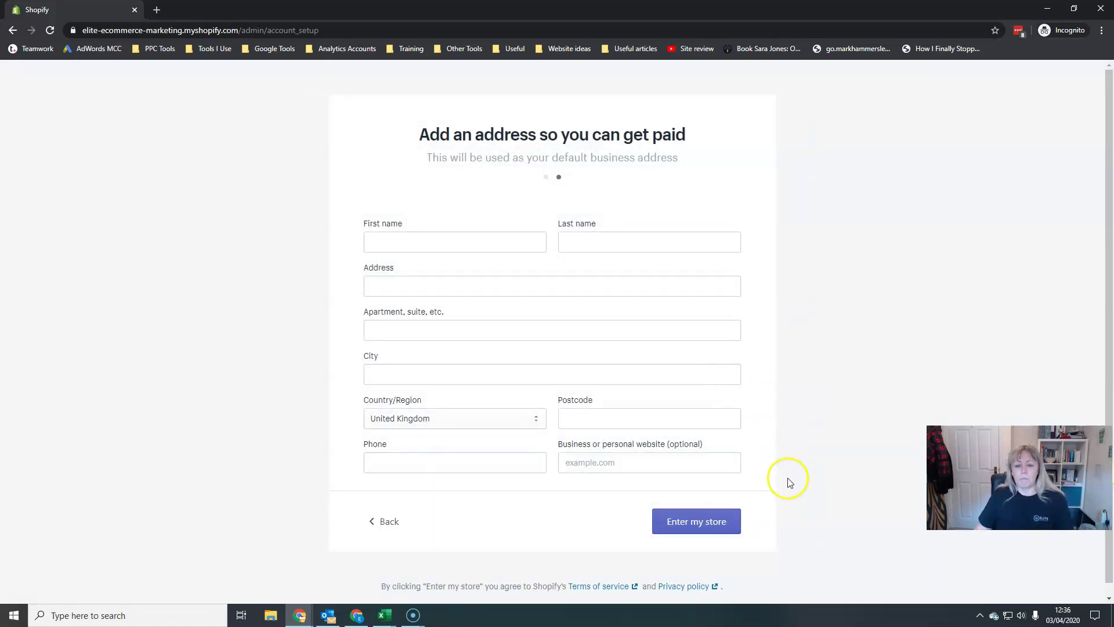
# Finish the business address form and enter the Elite eCommerce Marketing admin home.
pyautogui.scroll(-1, 555, 534)
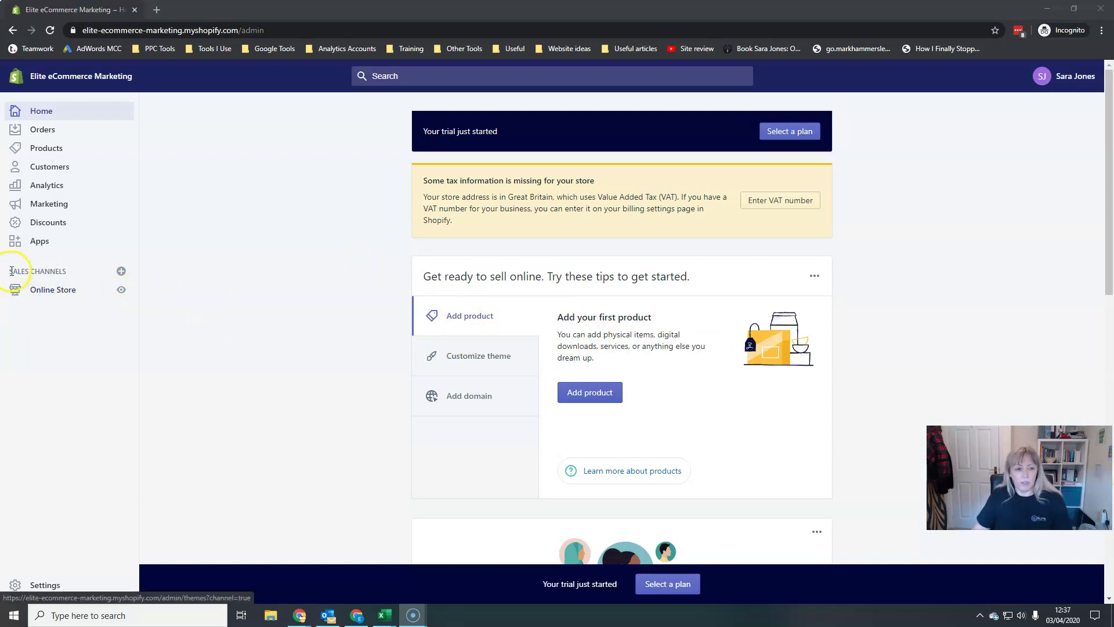
# Preview the password-protected Online Store storefront in a new browser tab.
pyautogui.click(123, 293)
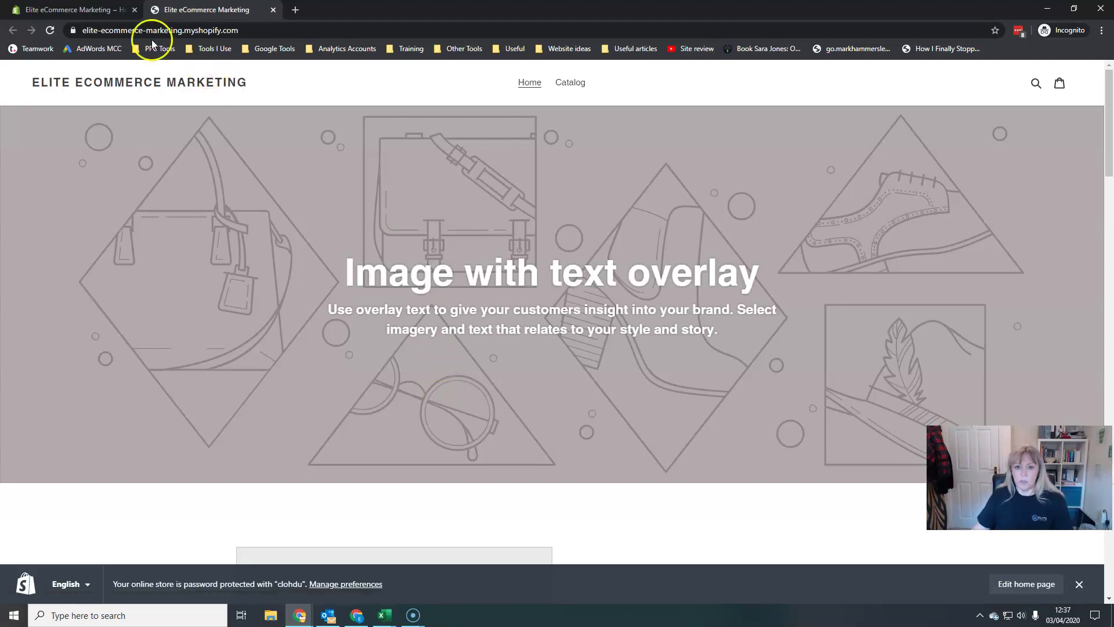
pyautogui.scroll(-10, 619, 373)
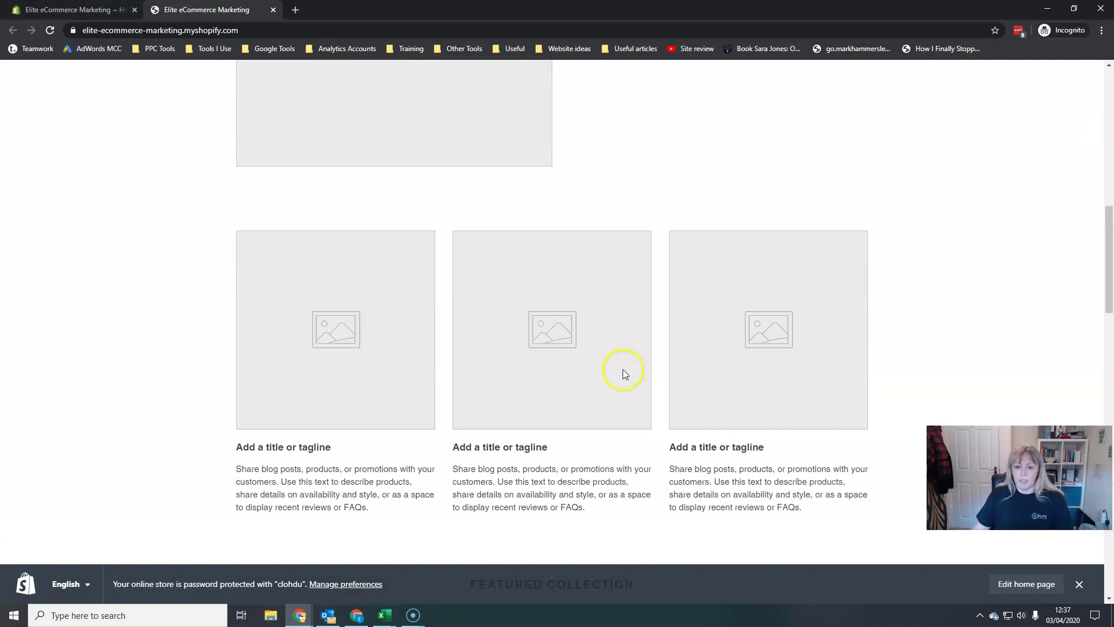
pyautogui.scroll(-13, 622, 371)
pyautogui.scroll(3, 622, 371)
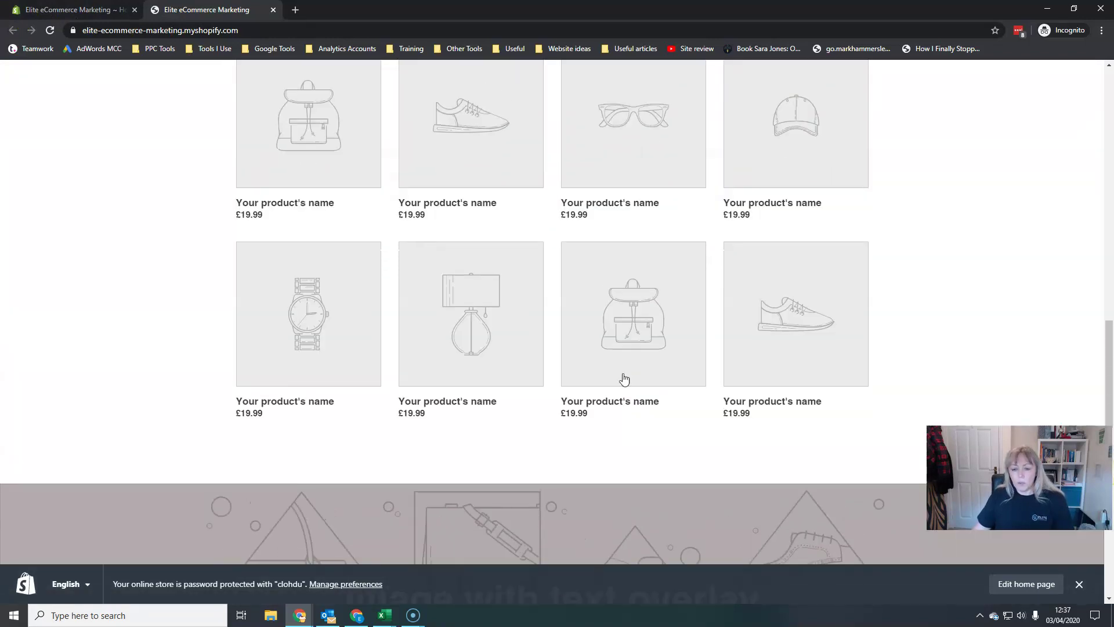
pyautogui.scroll(-7, 624, 378)
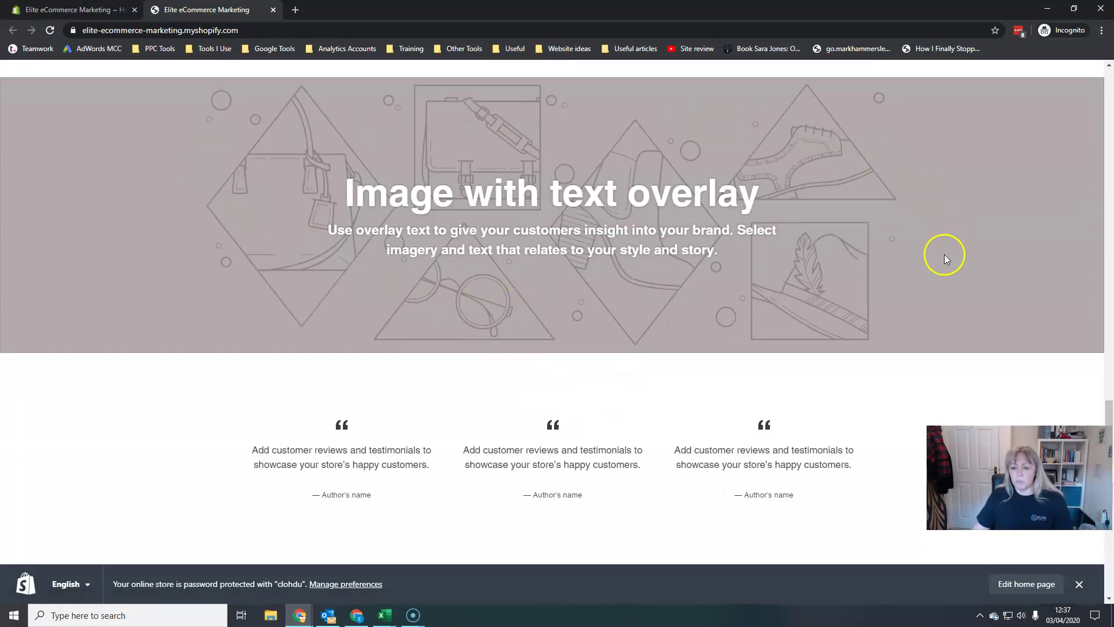
pyautogui.scroll(7, 489, 368)
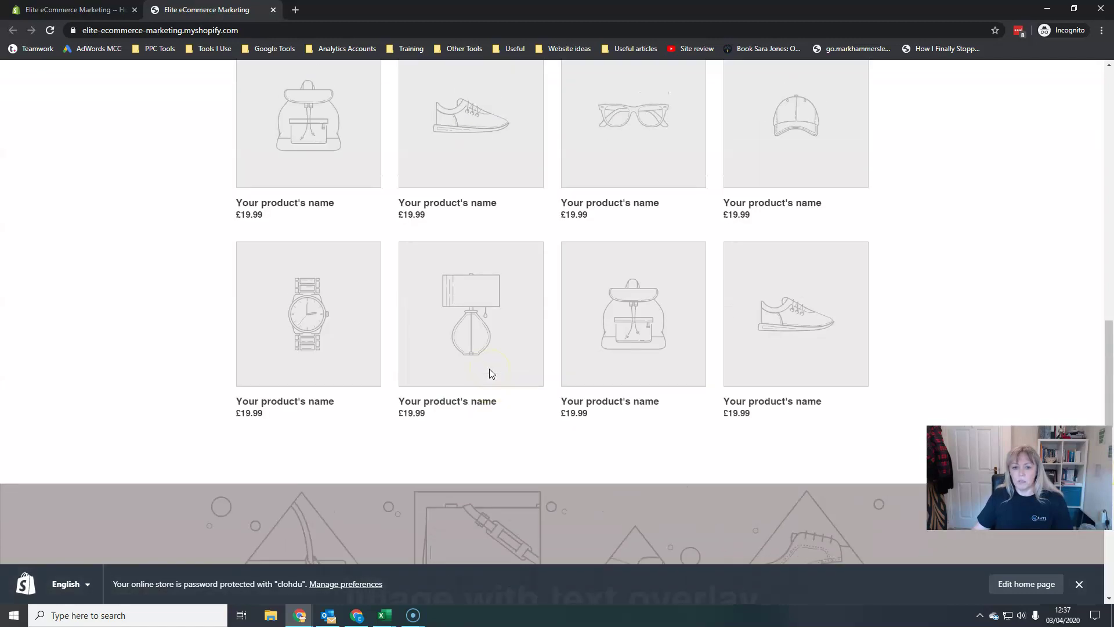
pyautogui.scroll(3, 489, 367)
pyautogui.scroll(-15, 579, 465)
pyautogui.scroll(5, 590, 463)
pyautogui.scroll(6, 590, 463)
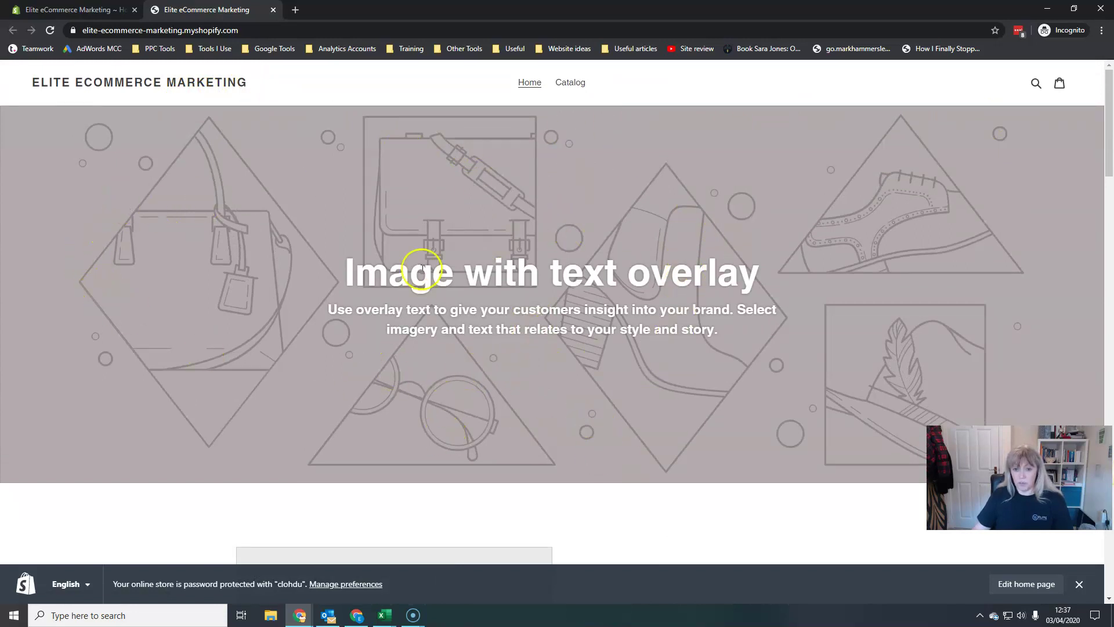
pyautogui.scroll(-6, 476, 331)
pyautogui.scroll(-7, 482, 331)
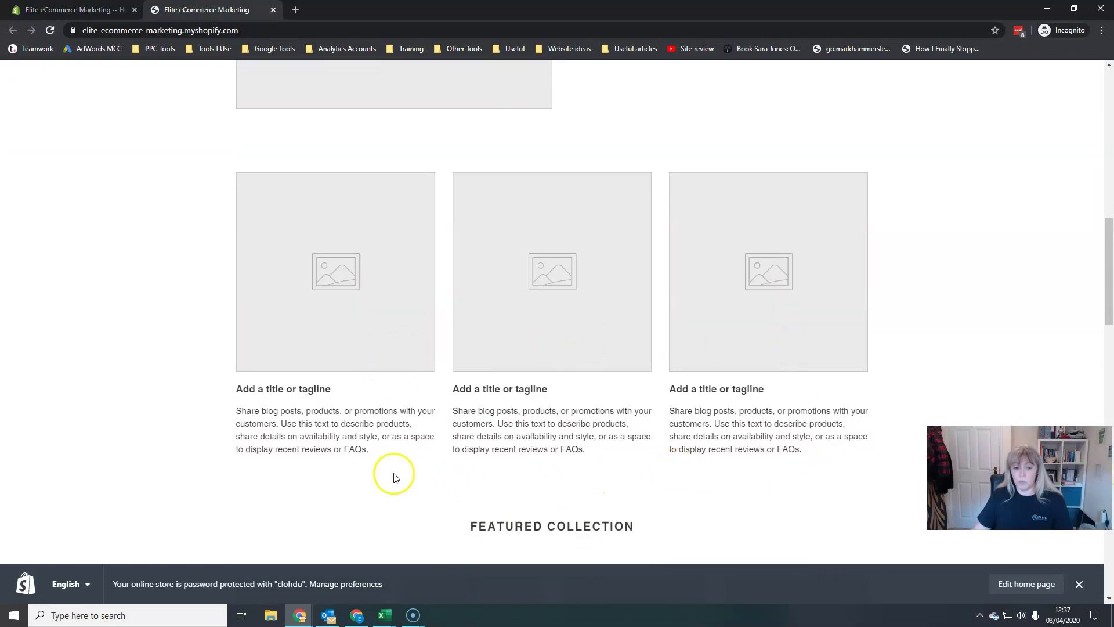
pyautogui.scroll(-3, 349, 470)
pyautogui.scroll(-3, 447, 510)
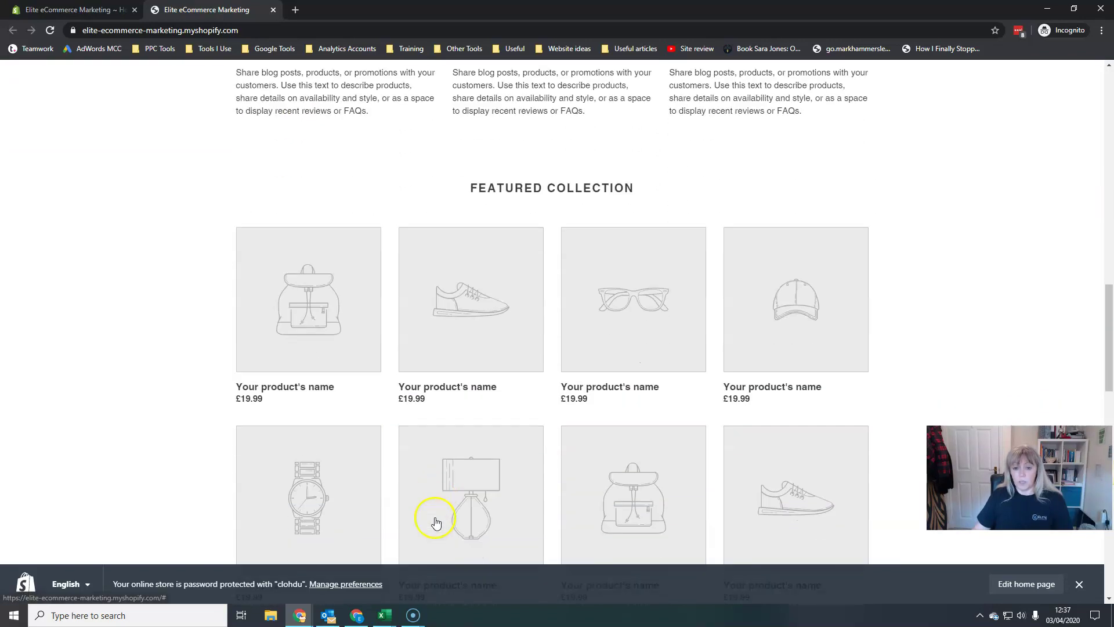
pyautogui.scroll(-9, 626, 522)
pyautogui.scroll(6, 626, 522)
pyautogui.scroll(-2, 625, 521)
pyautogui.scroll(-12, 625, 521)
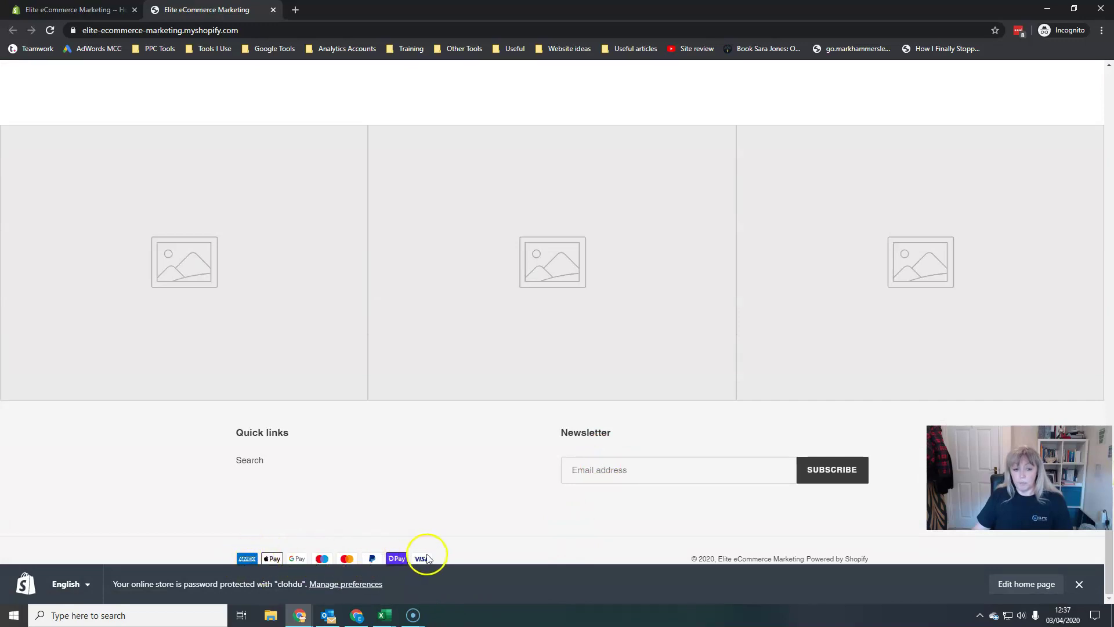
pyautogui.scroll(7, 645, 423)
pyautogui.scroll(15, 643, 419)
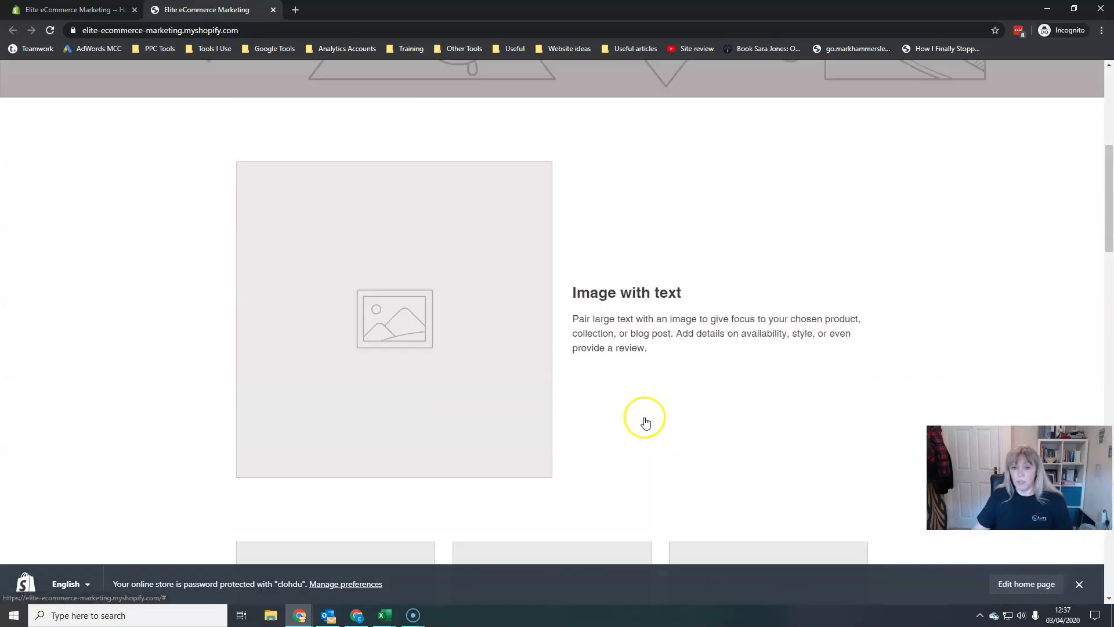